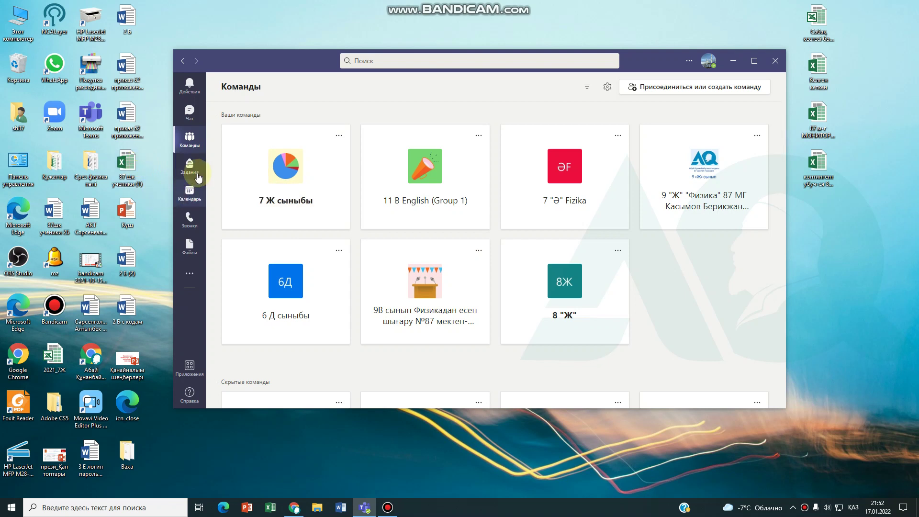
Step: Open the calendar, maximize the window and show the schedule in the work-week view (Рабочая неделя)
left_click(190, 202)
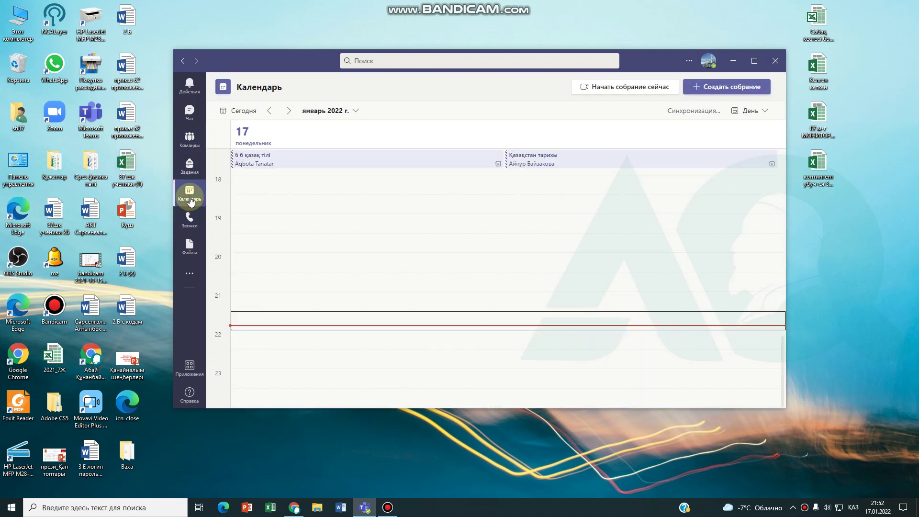
left_click(754, 61)
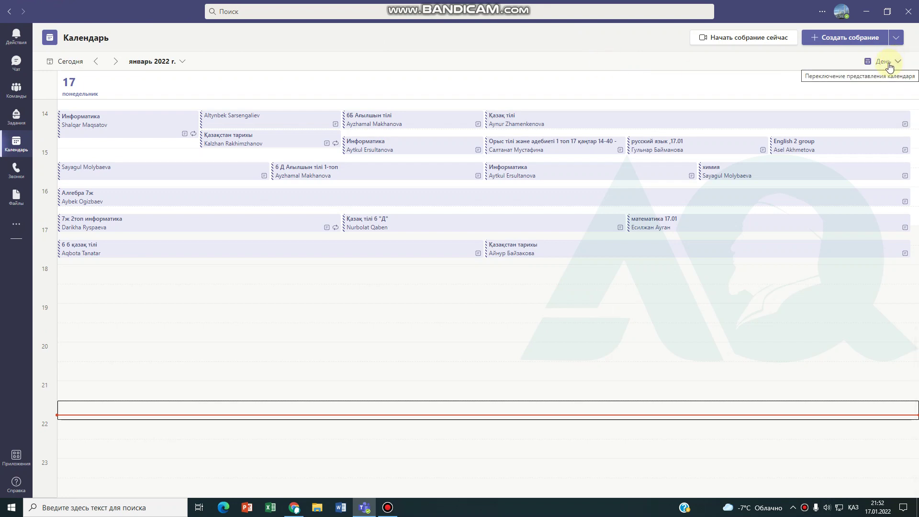
left_click(889, 68)
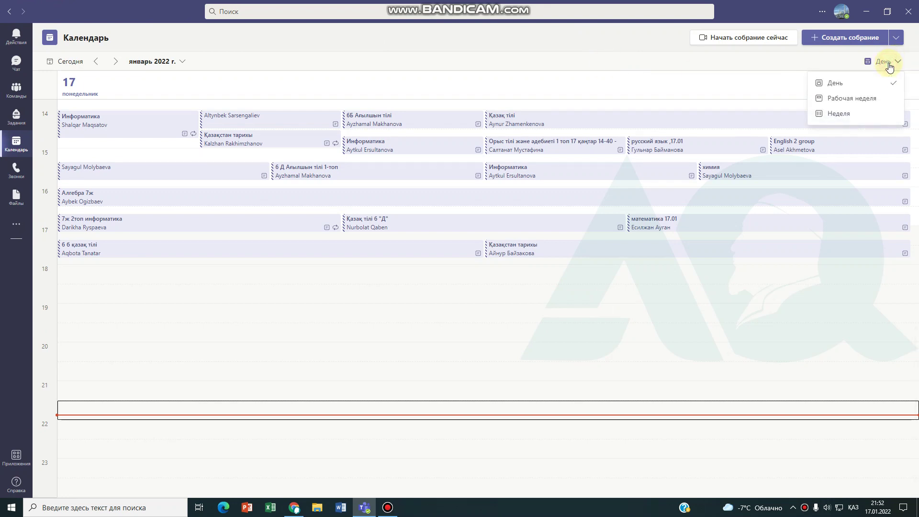
left_click(855, 98)
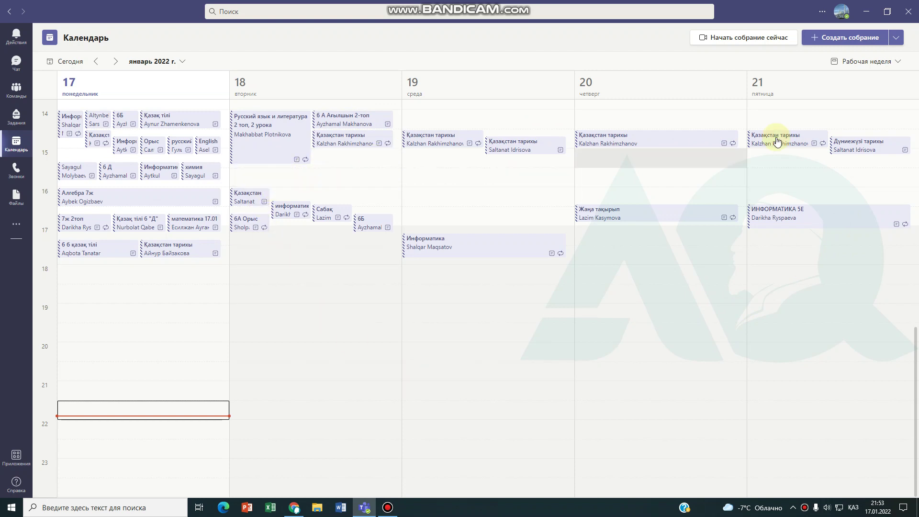
Step: Switch the calendar to the day view (День) and go to Tuesday, 18 January
left_click(870, 61)
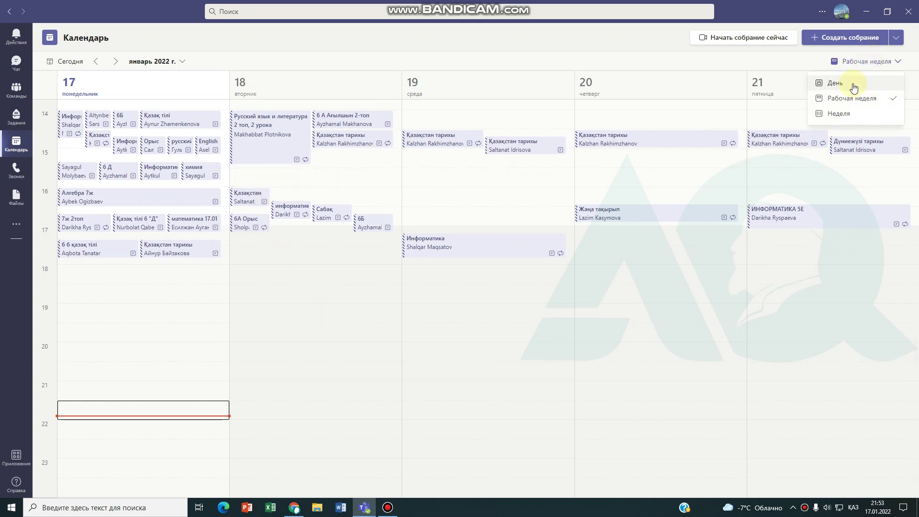
left_click(832, 83)
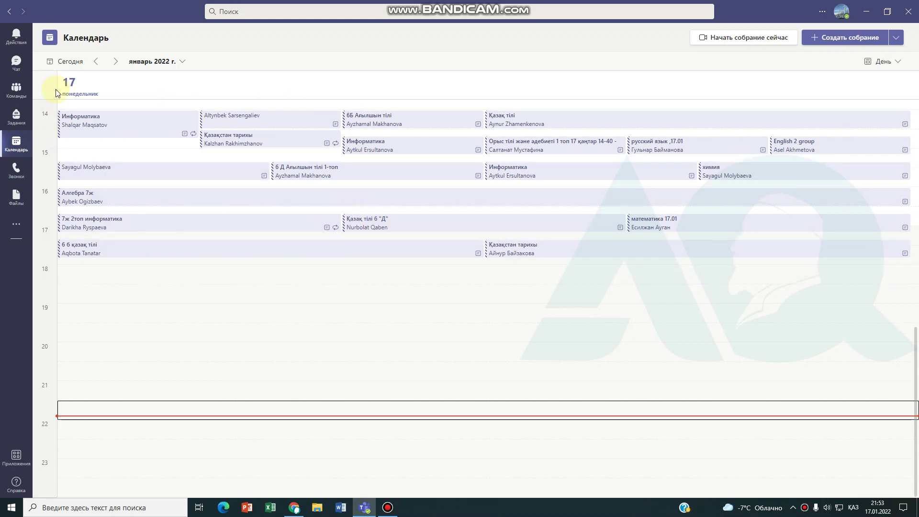
left_click(118, 64)
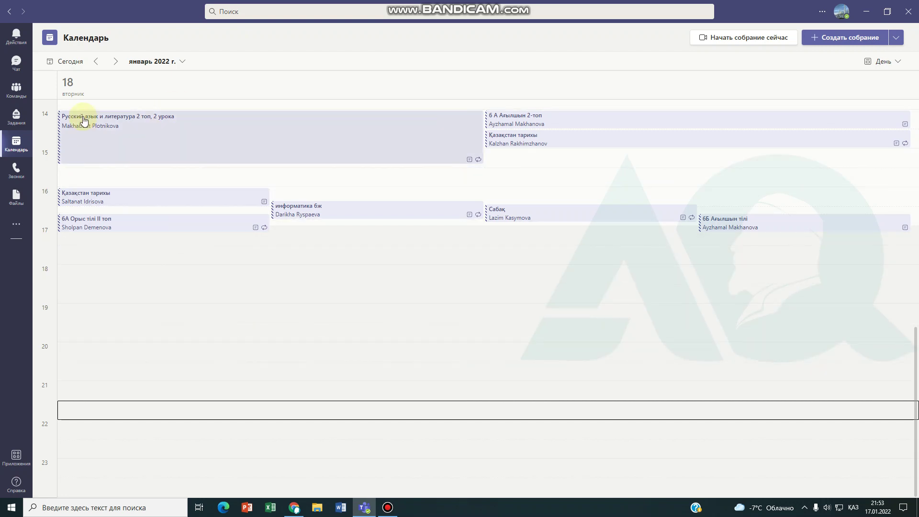
Step: Start a new meeting on 18.01.2022 in the free 08:30 slot, keeping the time from 08:30 to 09:00
scroll(129, 154, "up", 6)
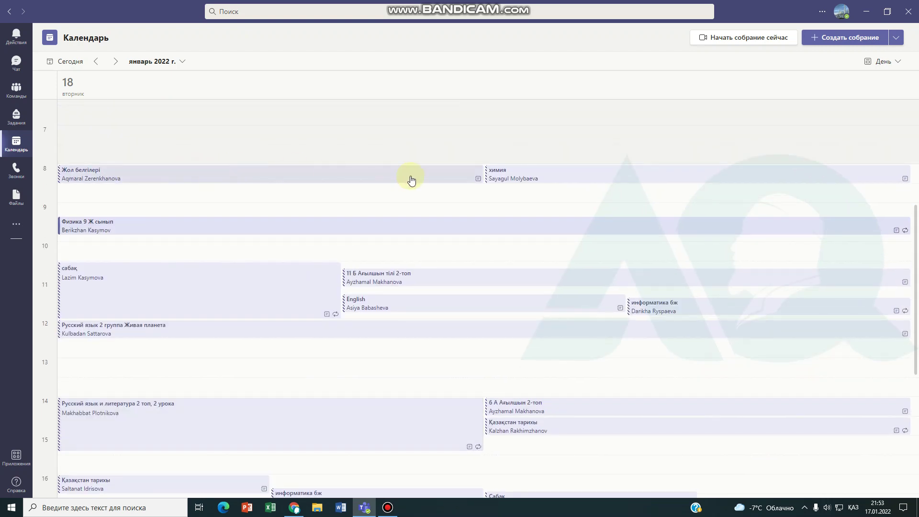
scroll(274, 354, "up", 4)
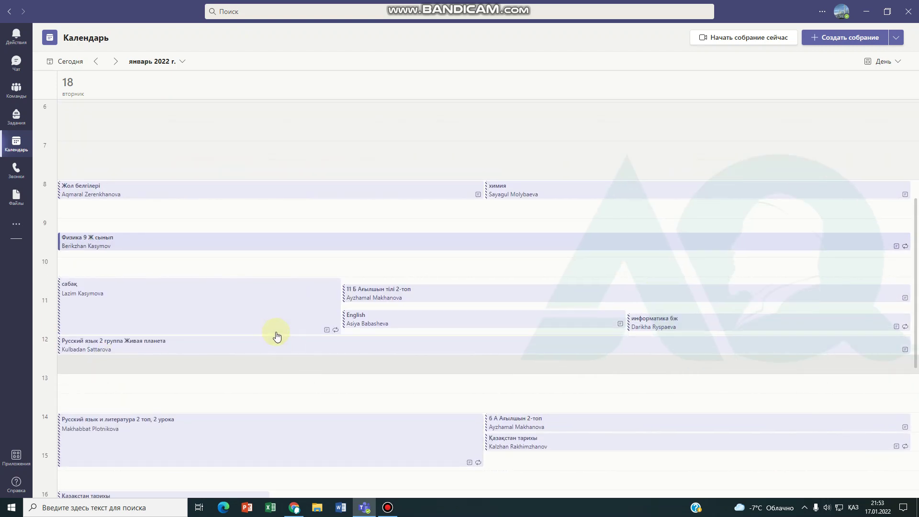
scroll(263, 243, "down", 5)
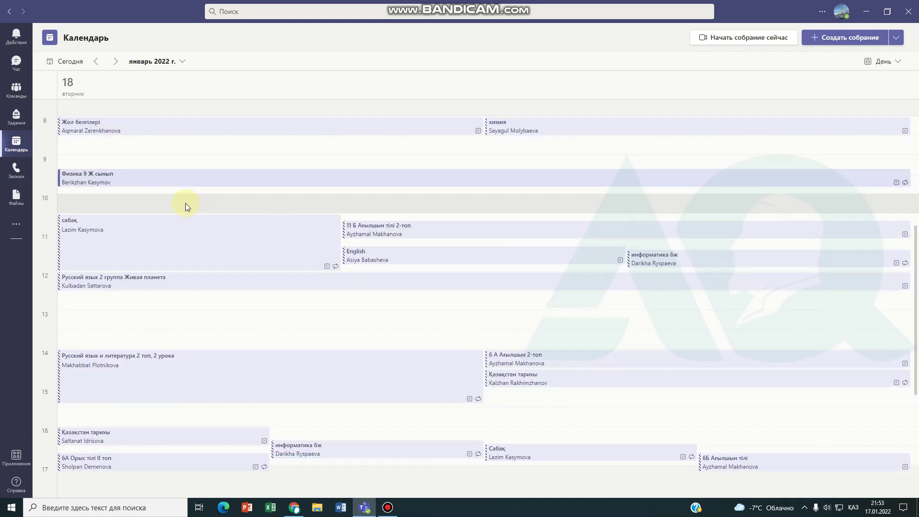
left_click(171, 155)
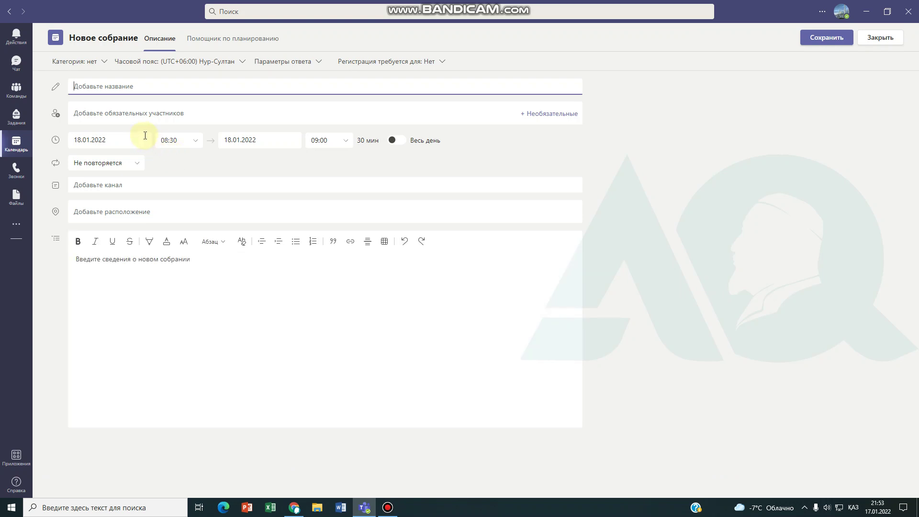
left_click(171, 138)
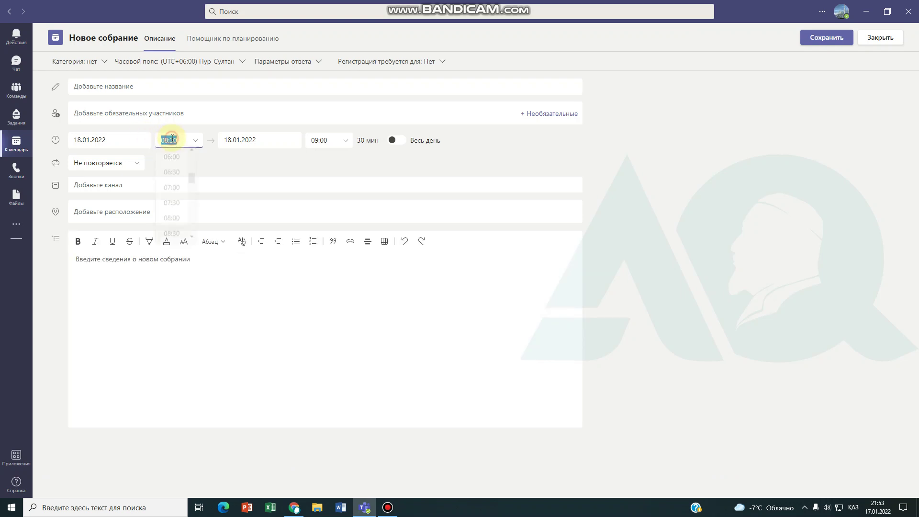
left_click(324, 139)
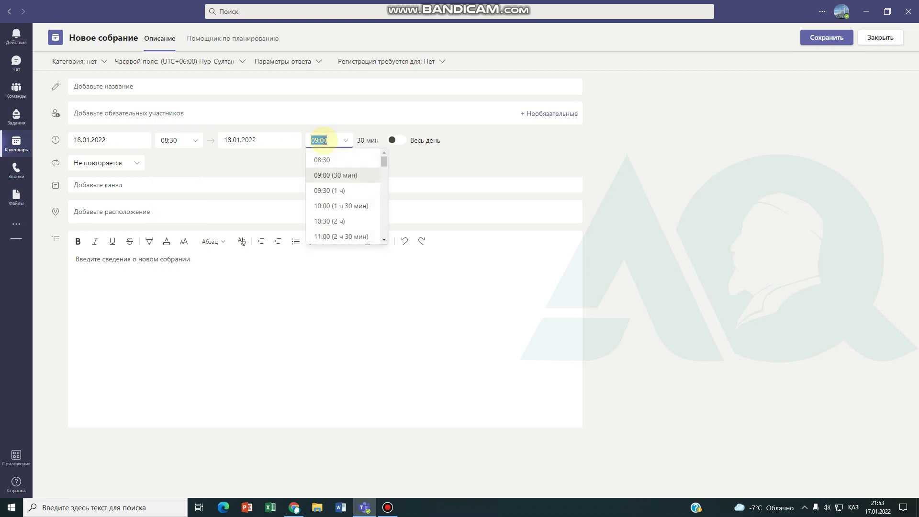
Step: Add the Общий channel of the 9 "Ж" "Физика" 87 МГ team to the meeting
left_click(99, 184)
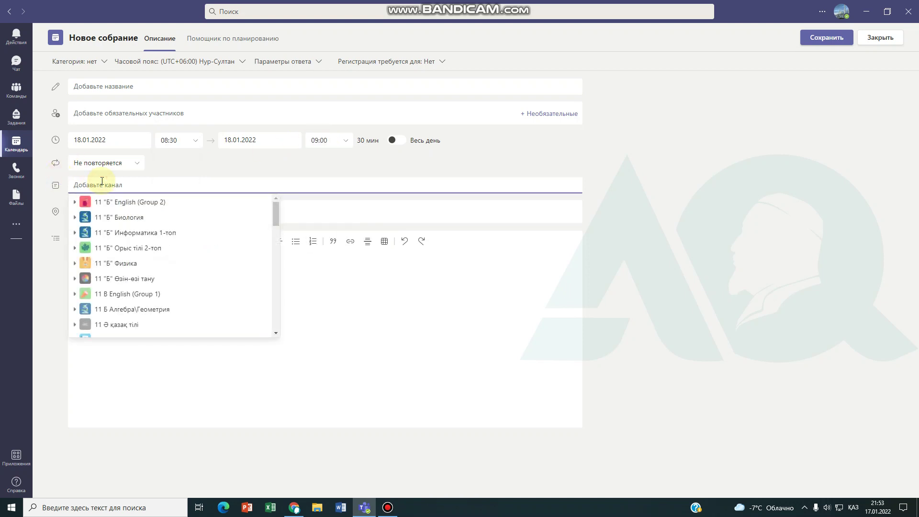
type("9 Ж")
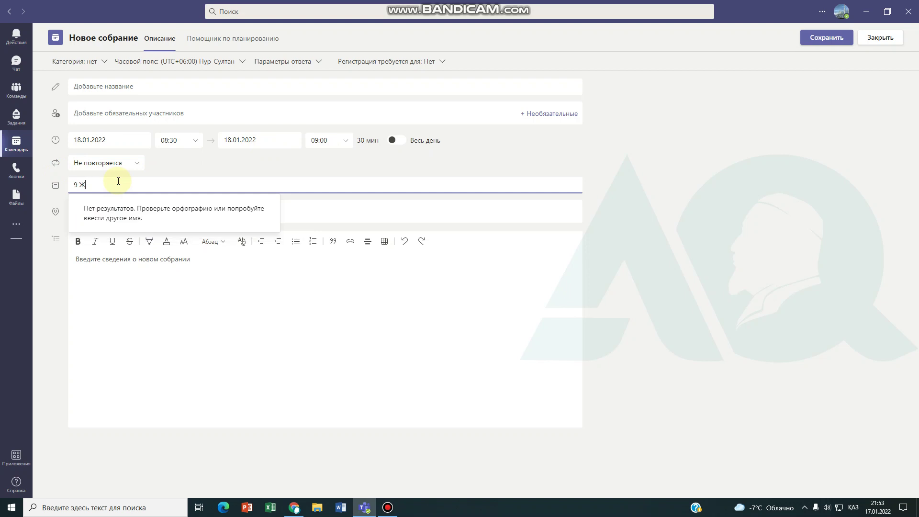
key("BackSpace")
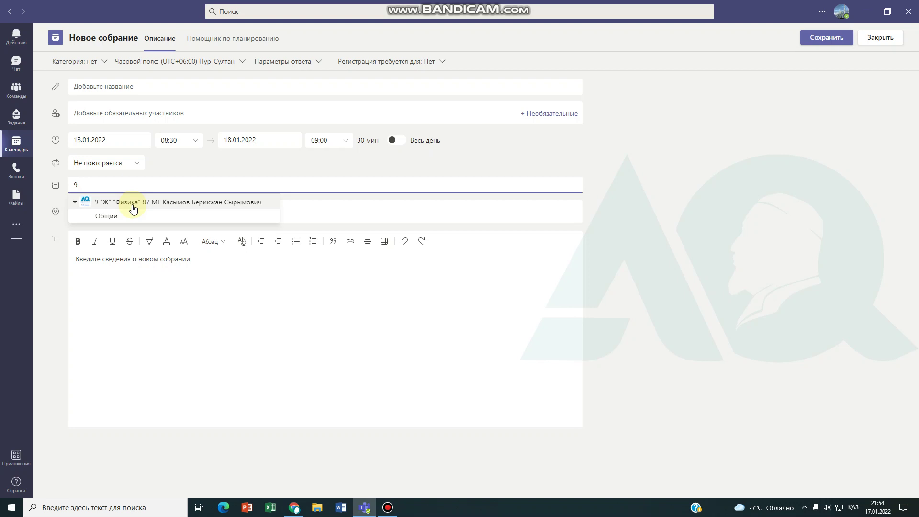
key("BackSpace")
key("BackSpace")
left_click(133, 209)
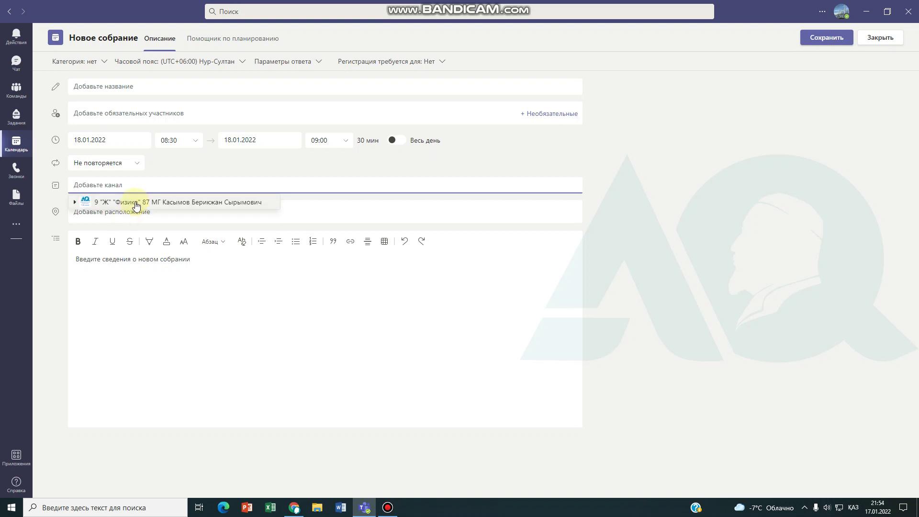
left_click(98, 204)
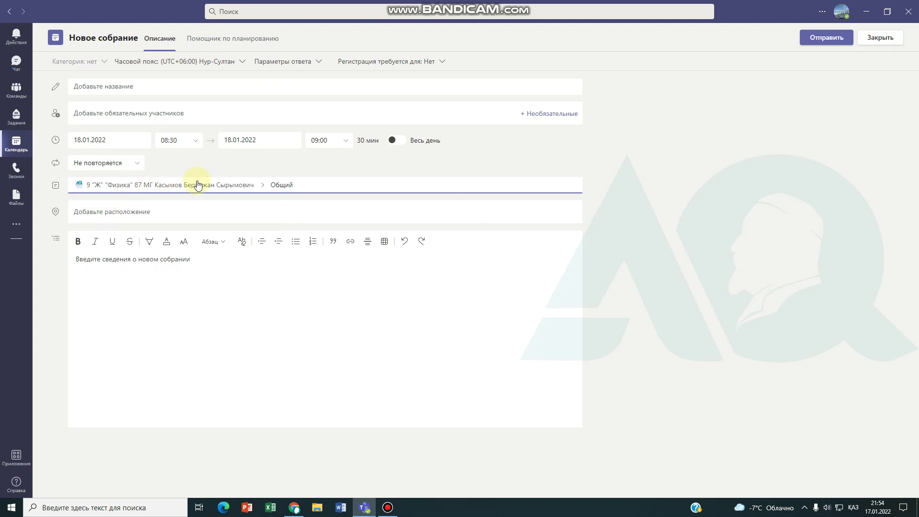
Step: Title the meeting "Физика 9 Ж" and send it
left_click(145, 87)
type("Физика 9 Ж")
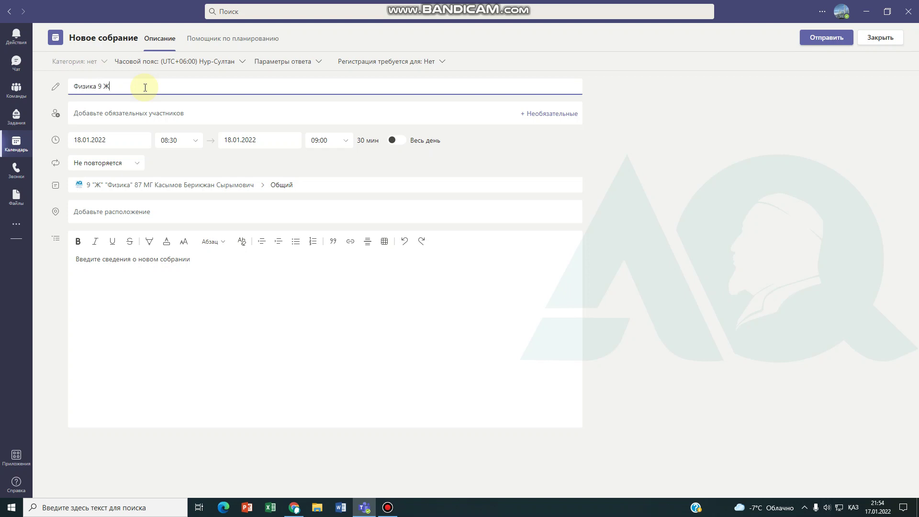
left_click(831, 37)
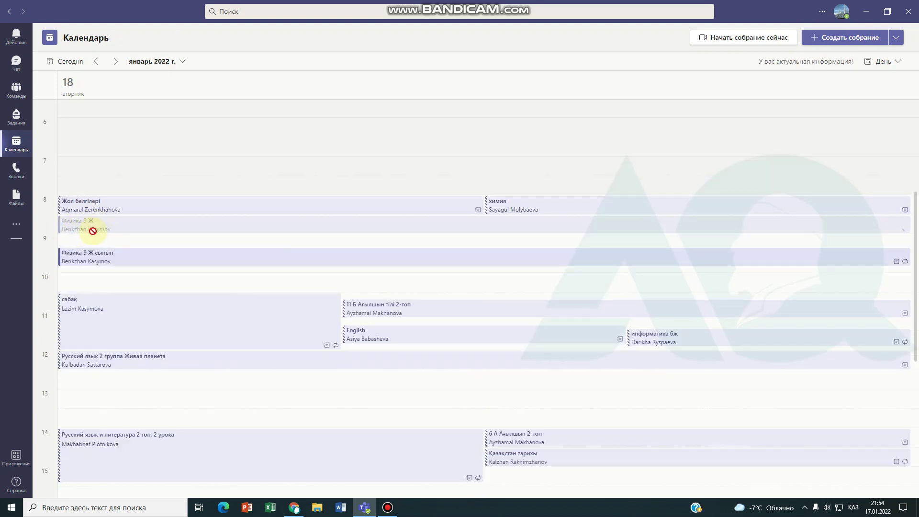
Step: Cancel only the 18 January occurrence (Экземпляр) of the recurring "Физика 9 Ж сынып" meeting
right_click(99, 231)
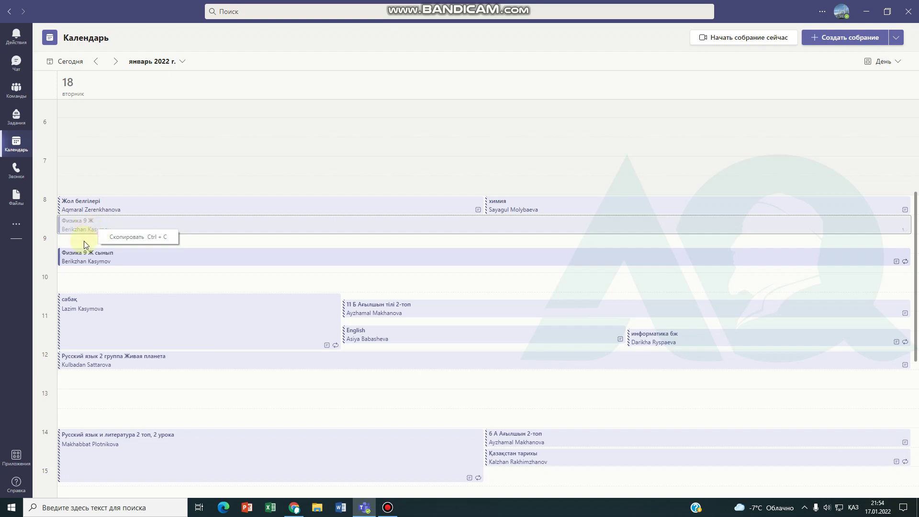
right_click(87, 257)
mouse_move(108, 349)
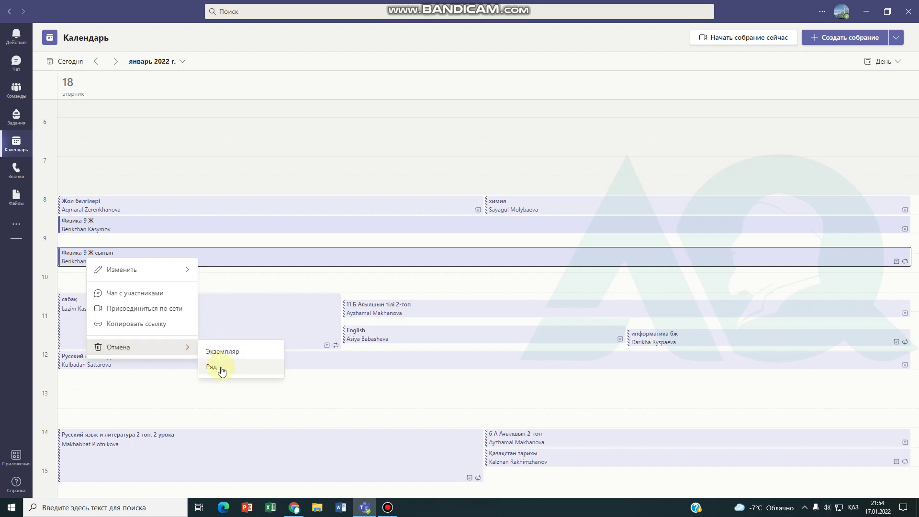
left_click(231, 353)
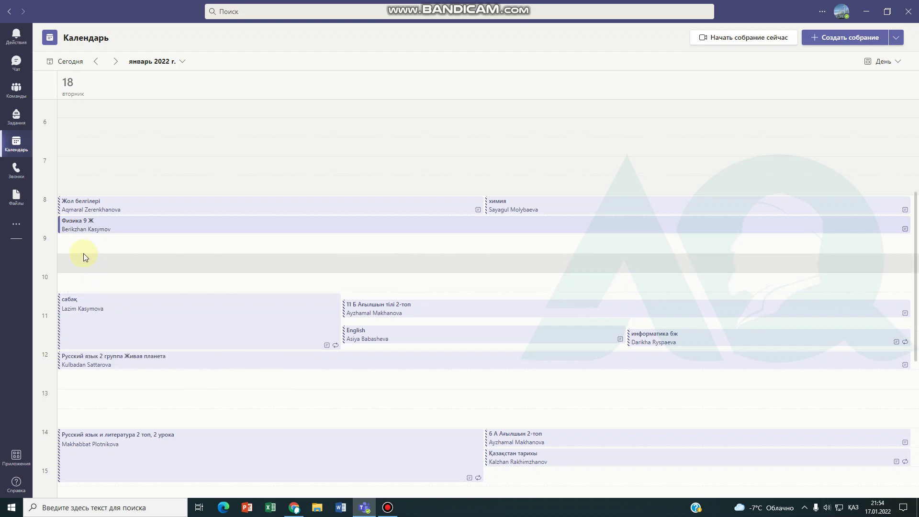
Step: Edit the "Физика 9 Ж" meeting to repeat weekly (Еженедельно) and send the update
right_click(87, 227)
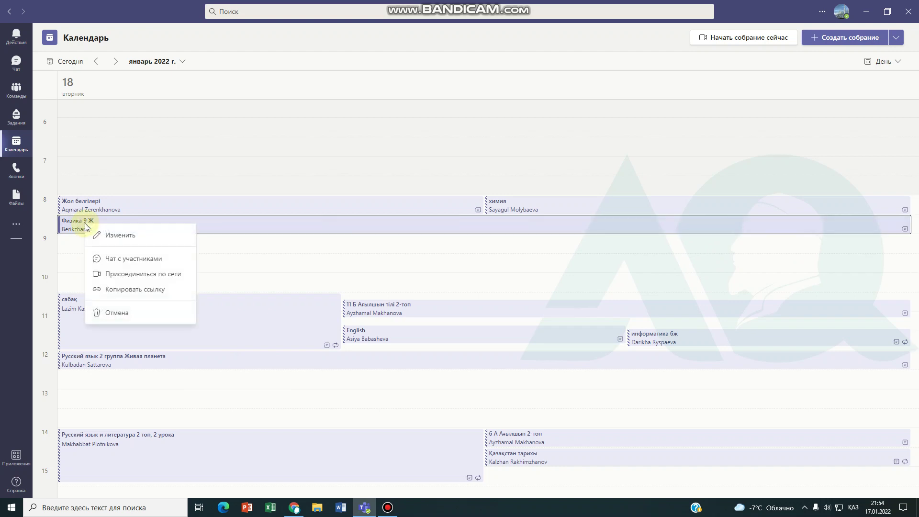
left_click(132, 237)
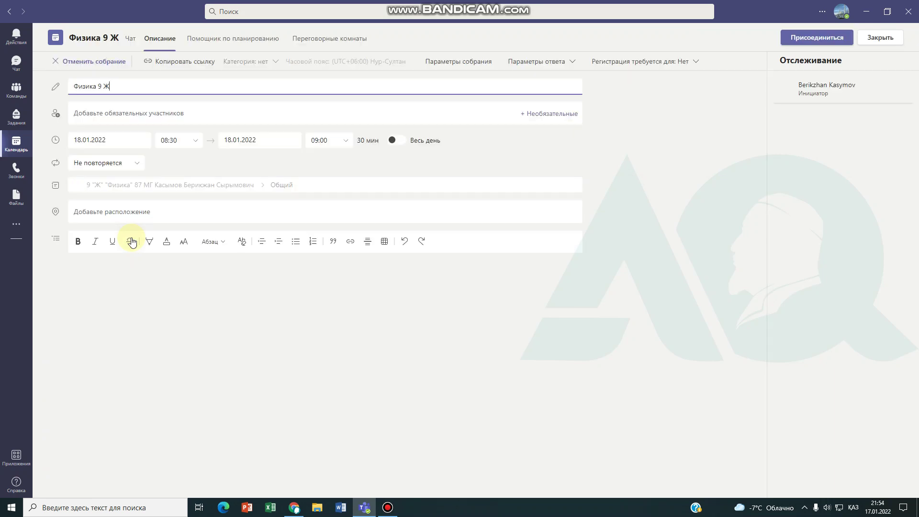
left_click(106, 162)
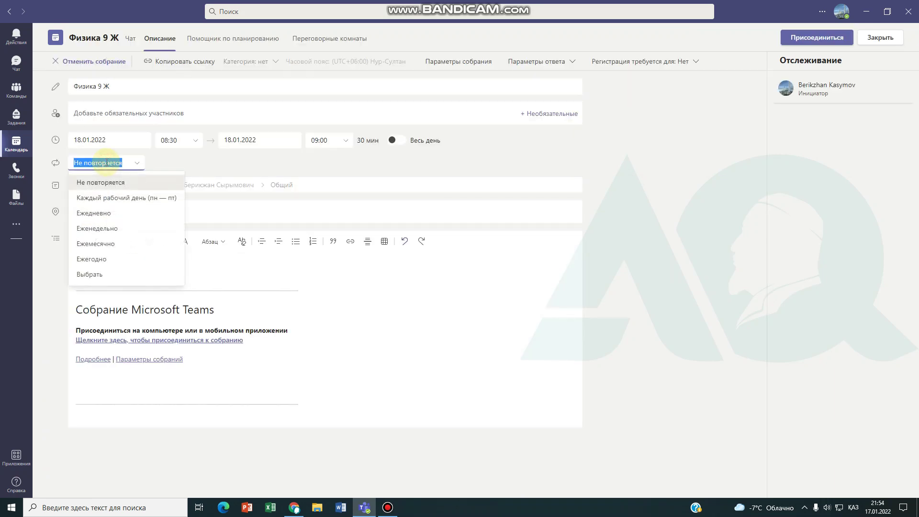
left_click(116, 232)
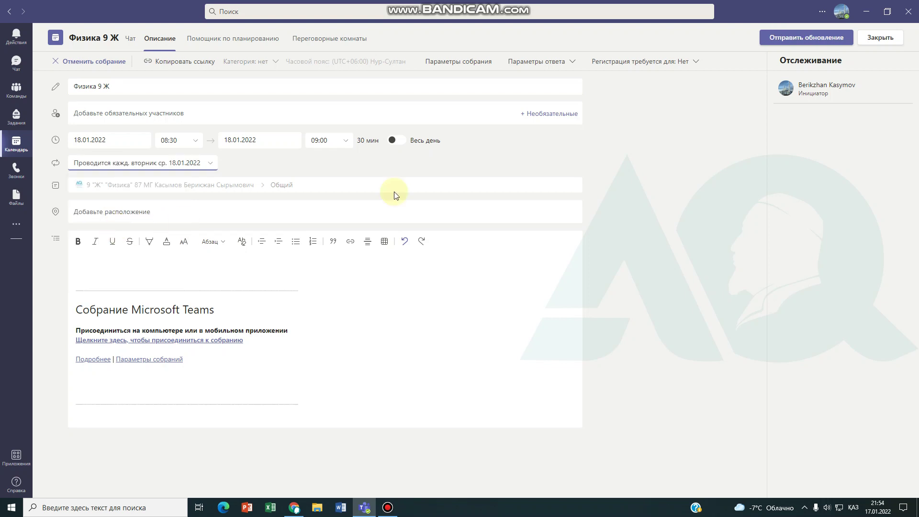
left_click(787, 39)
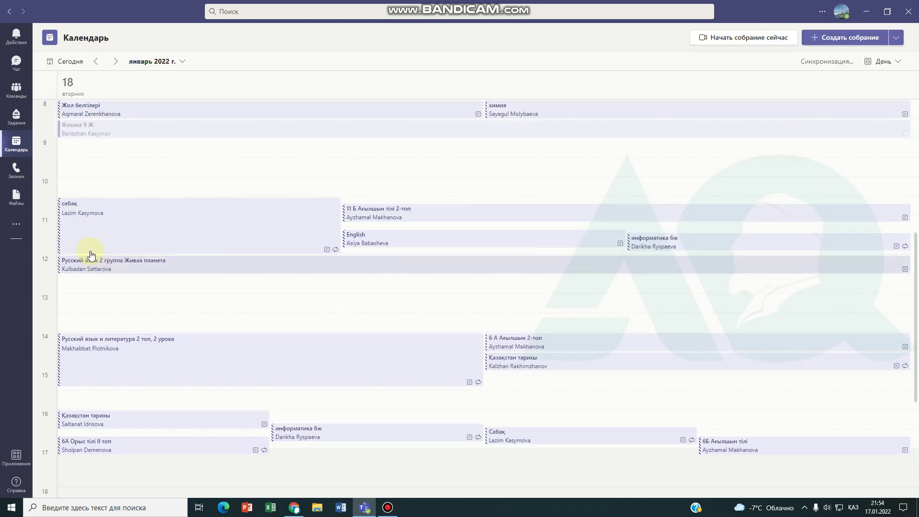
Step: Show the calendar by work week and move to 24–28 January to check the recurring physics meetings
scroll(125, 141, "up", 1)
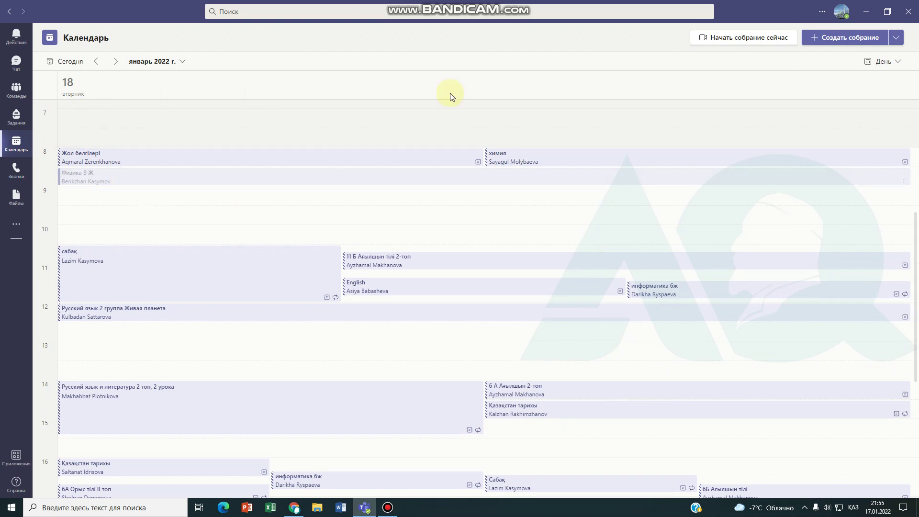
left_click(889, 64)
left_click(851, 98)
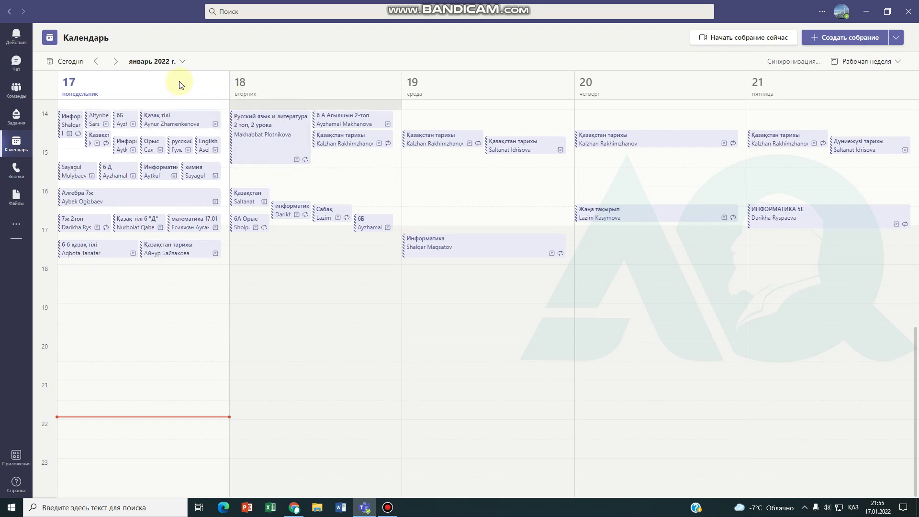
left_click(117, 62)
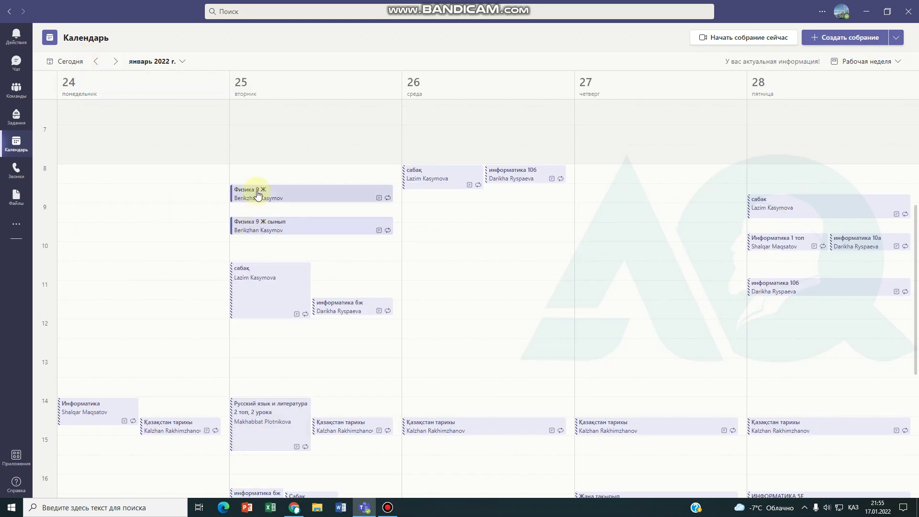
Step: Open the series of the 25 January "Физика 9 Ж сынып" meeting for editing, and return to the calendar
left_click(389, 229)
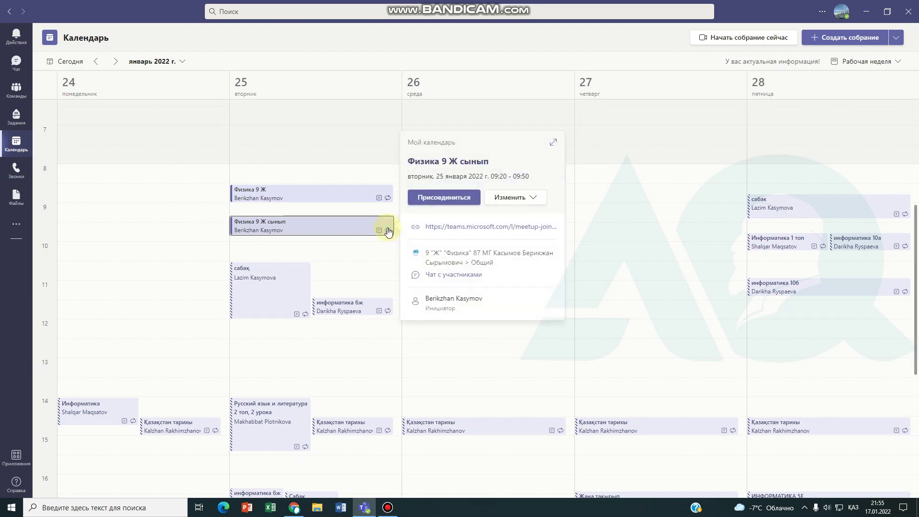
left_click(523, 206)
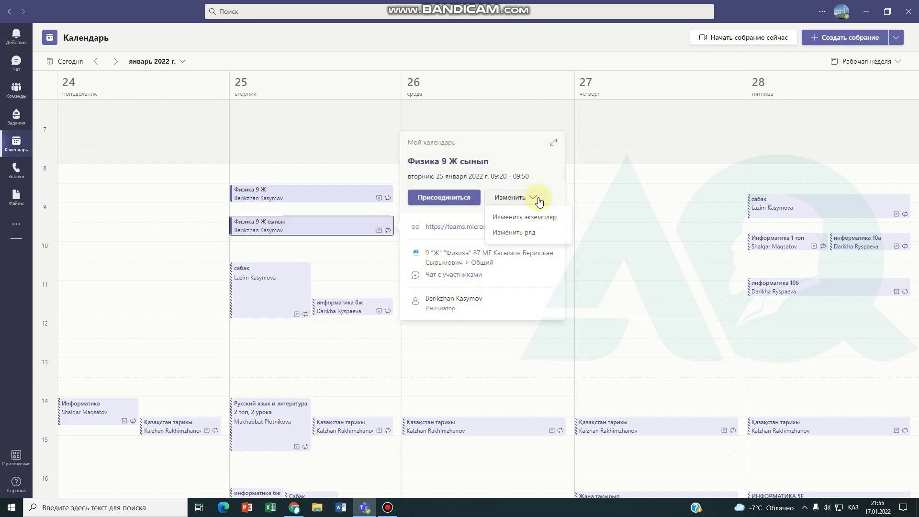
left_click(523, 233)
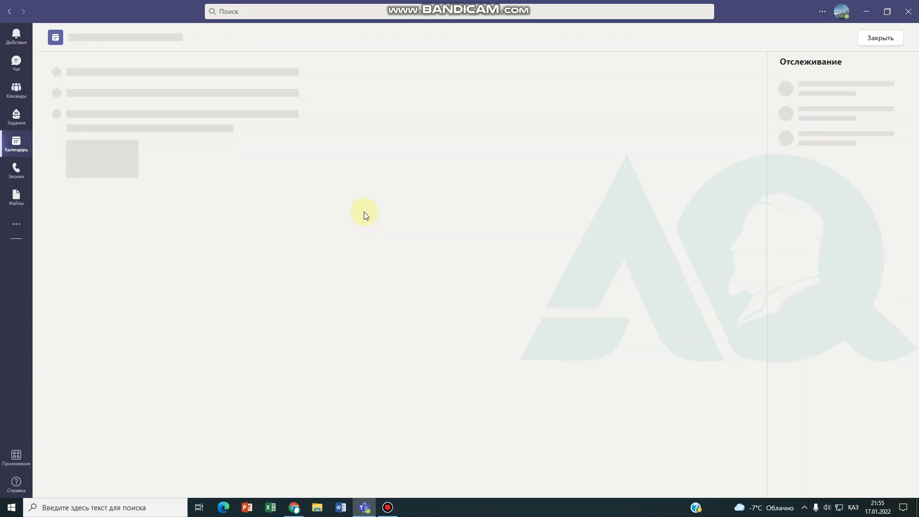
left_click(8, 15)
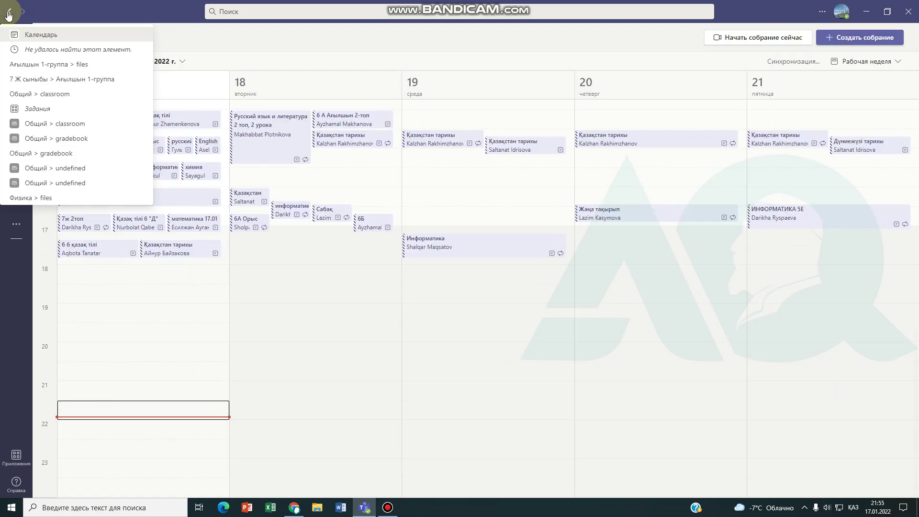
Step: Discard the blank 18 January meeting form and look through the assignments and recent files sections, returning to the calendar
double_click(332, 305)
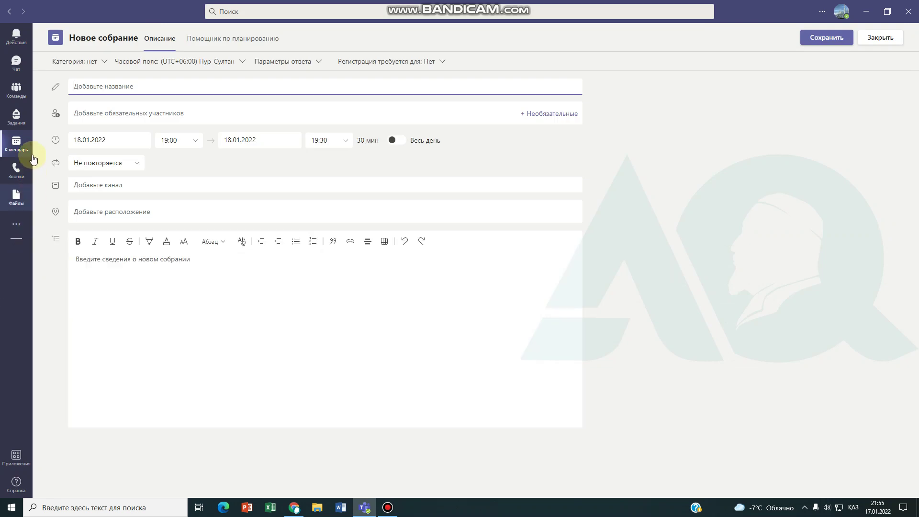
left_click(10, 12)
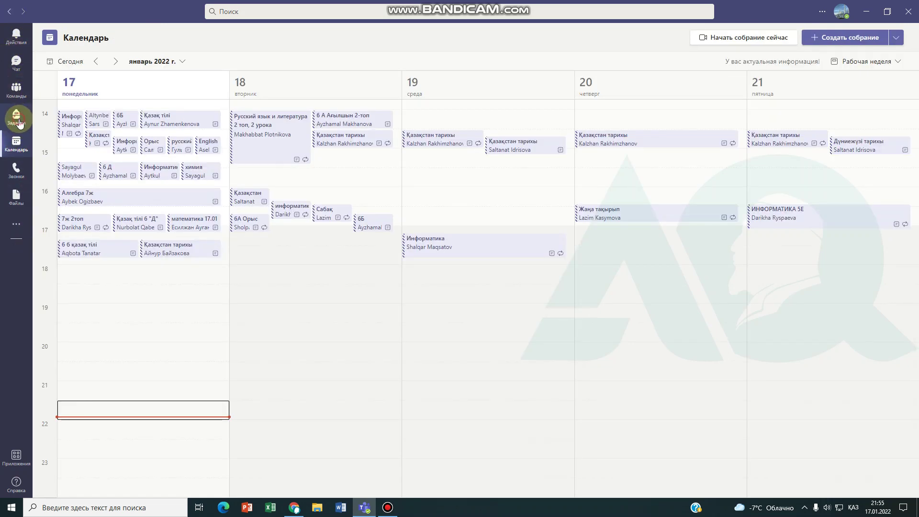
left_click(18, 121)
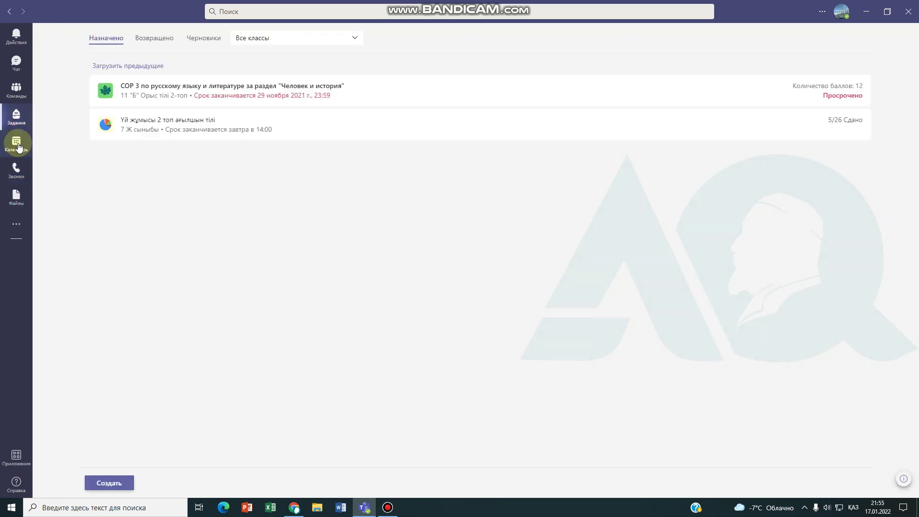
left_click(17, 201)
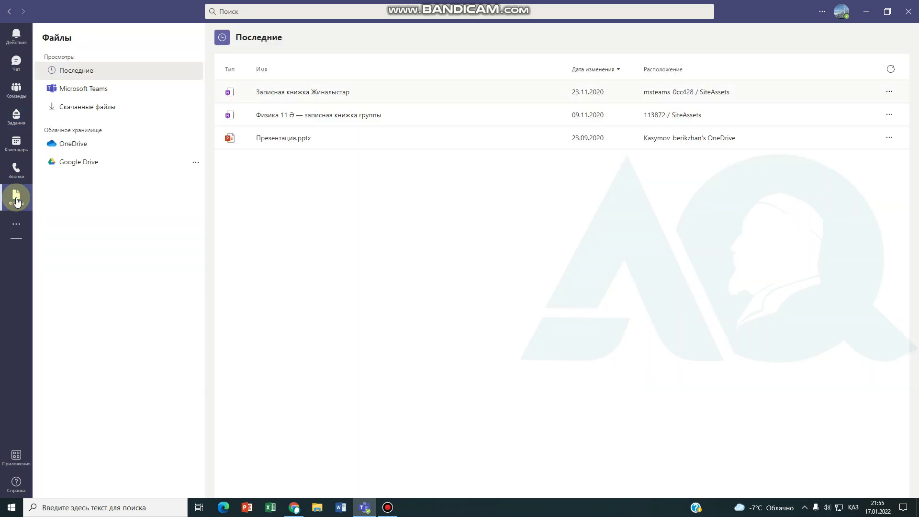
left_click(16, 152)
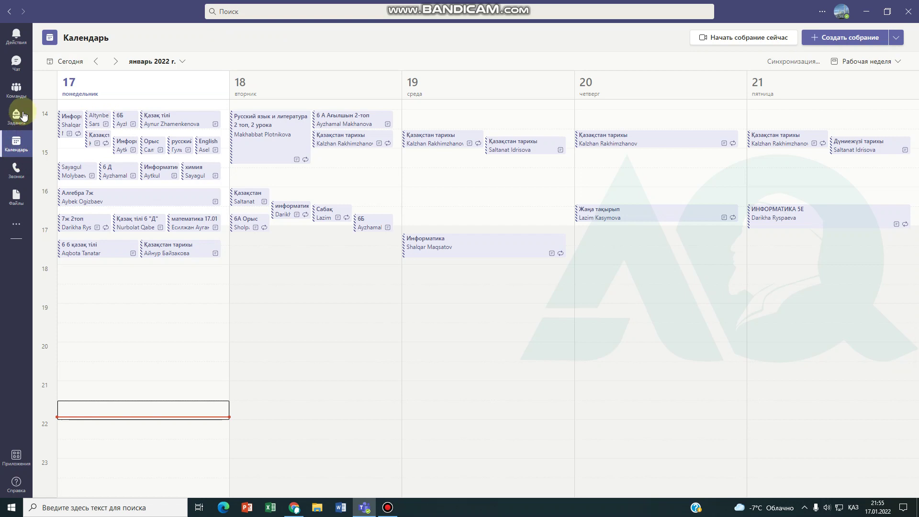
Step: Open the "7 Ж сыныбы" team and view the files of its "Ағылшын 2-группа" channel
left_click(17, 91)
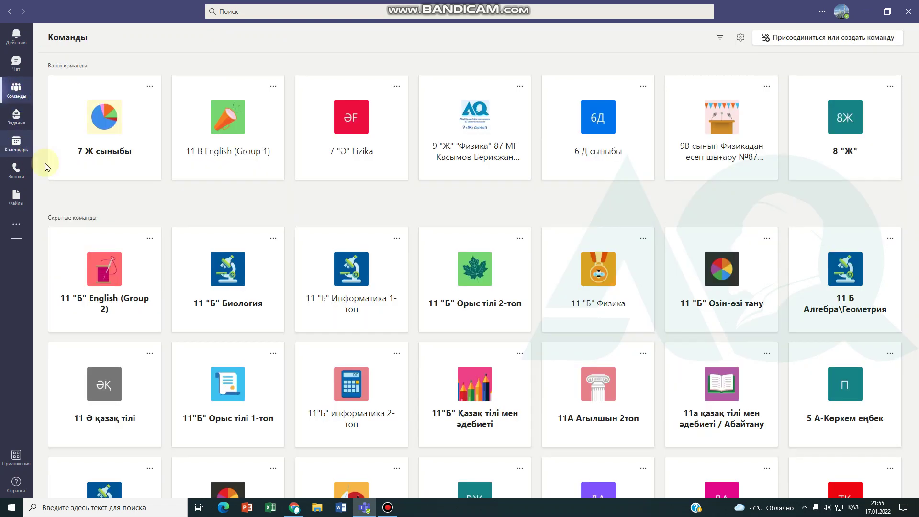
left_click(102, 124)
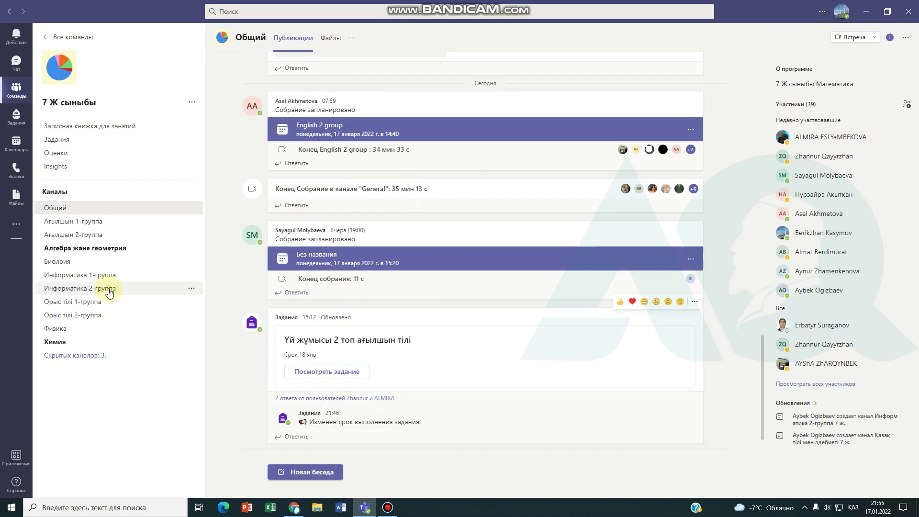
left_click(82, 238)
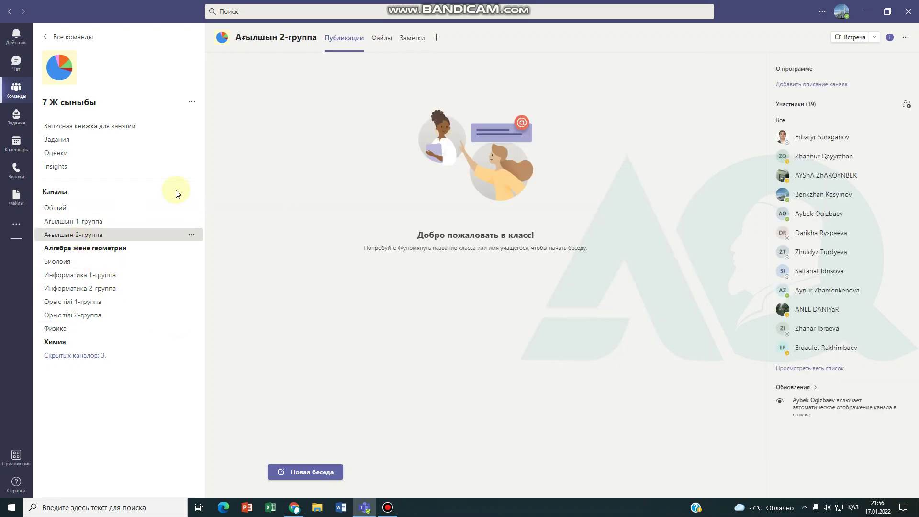
left_click(378, 42)
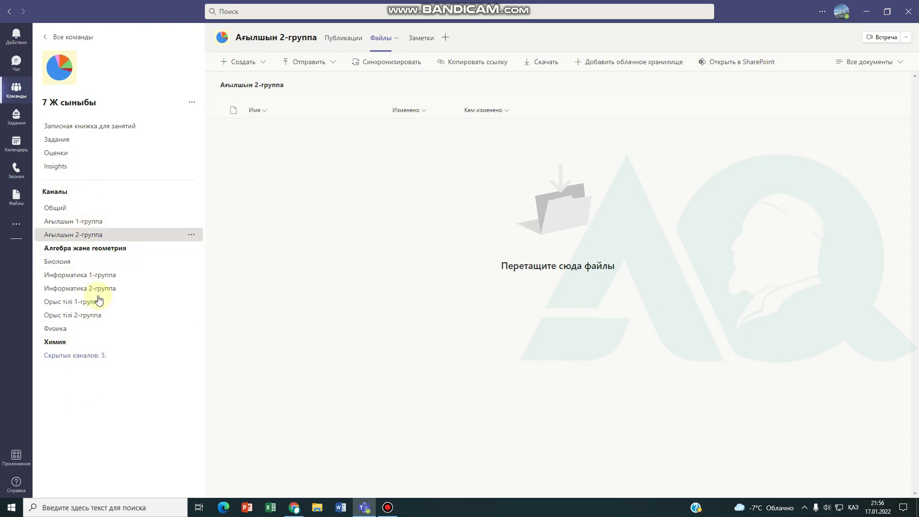
Step: Open the "Физика" folder in the files of the team's "Физика" channel
left_click(76, 327)
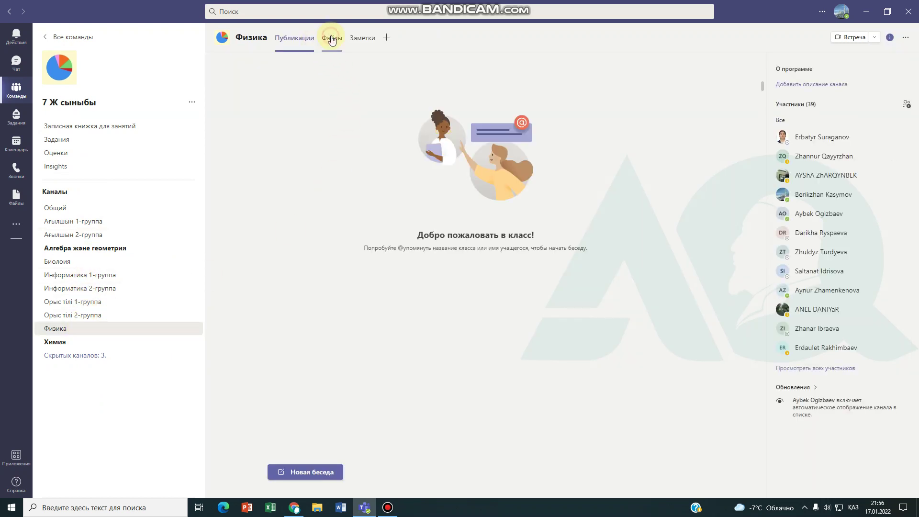
left_click(332, 39)
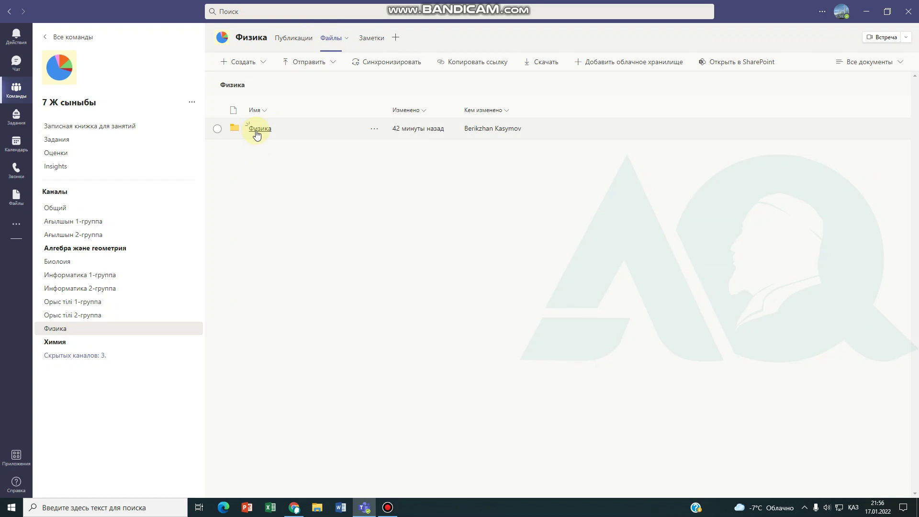
left_click(256, 130)
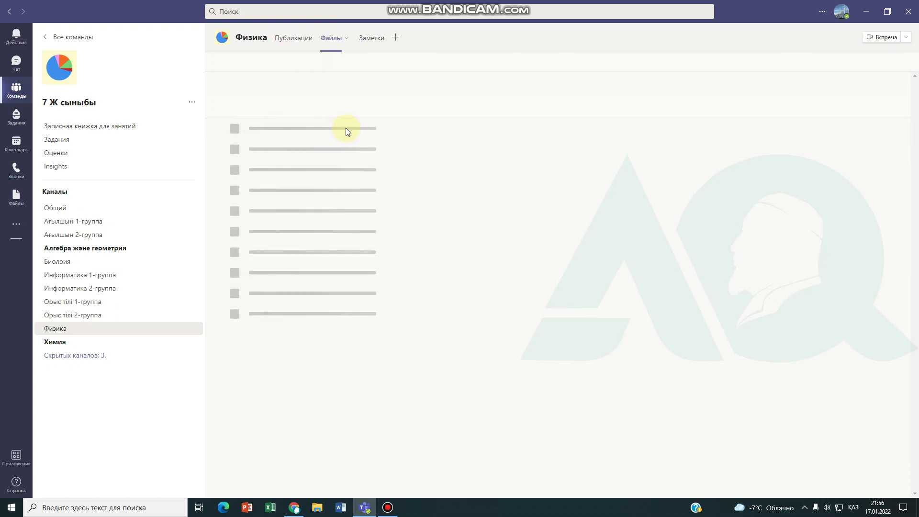